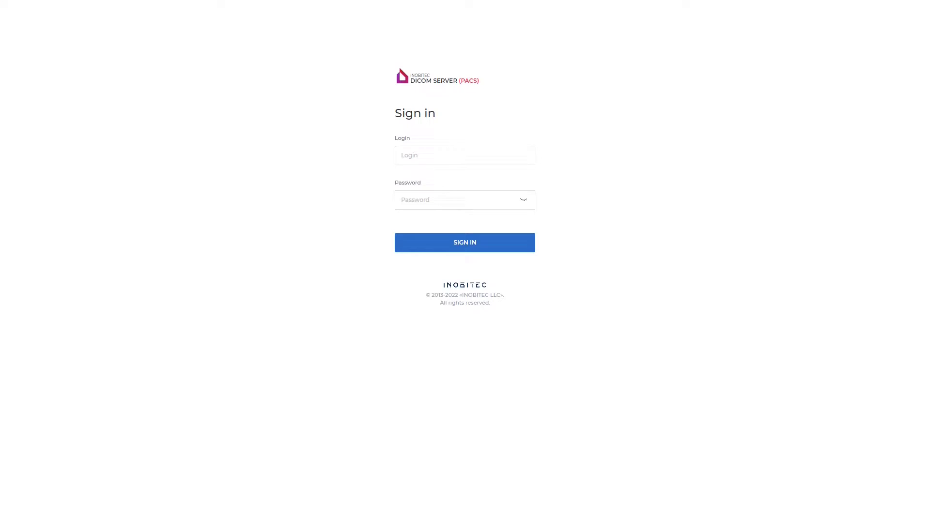
- Sign in to the web console with the administrator login and password
text(Admin)
key(Tab)
text(A)
key(Return)
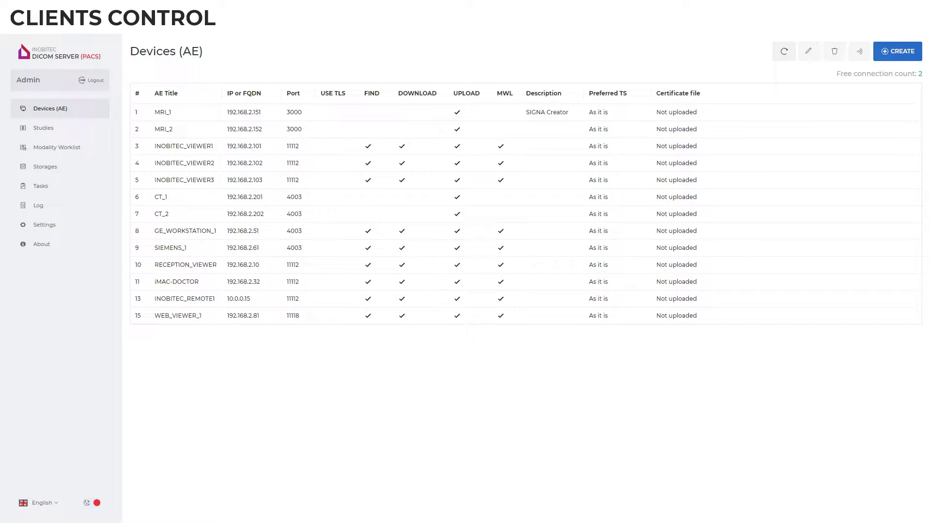
- Add device DICOM_VIEWER at 192.168.2.104, port 11112, with a description and Preferred TS 'As it is'
click(896, 58)
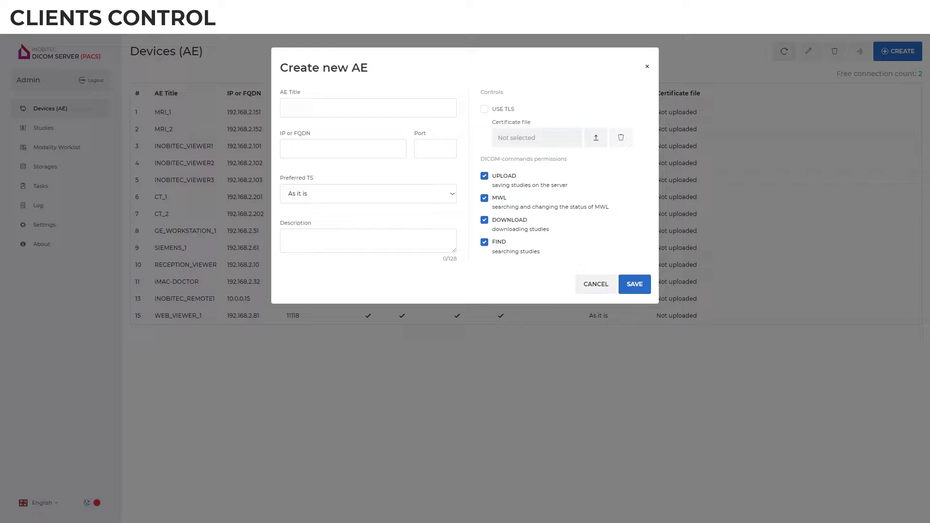
text(DICOM_VIEWER)
key(Tab)
text(192.168.2.104)
key(Tab)
text(11112)
text(Johnson MD)
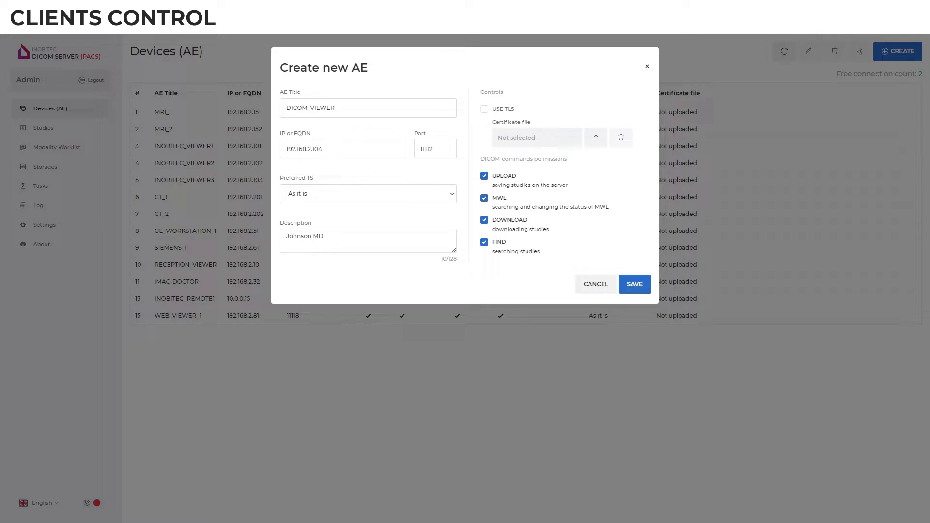
click(452, 194)
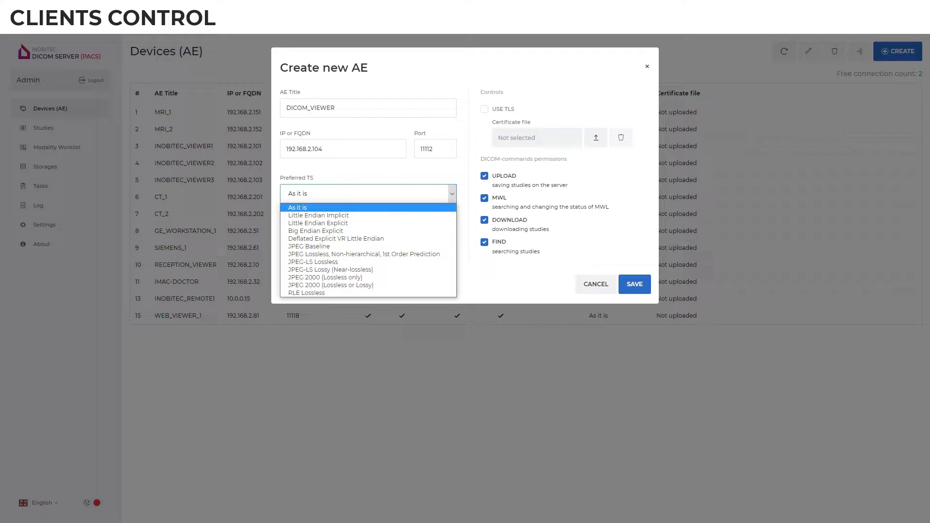
key(Escape)
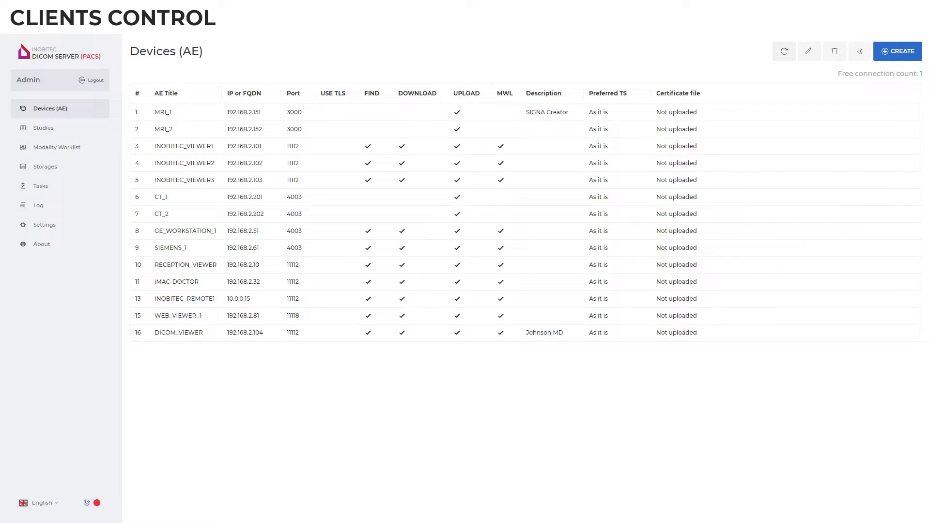
- Echo-test the DICOM_VIEWER device, then go to the Studies page
click(179, 333)
click(860, 57)
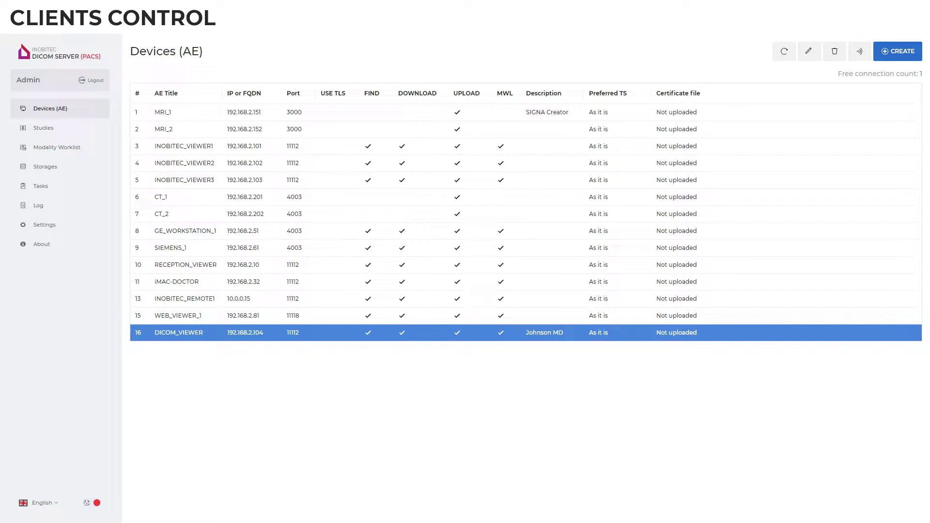
click(43, 127)
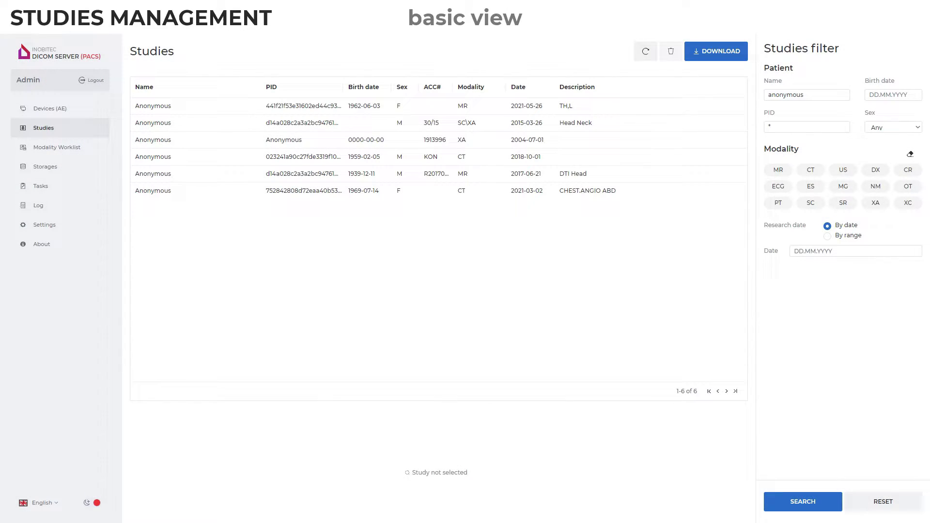
- Select the first study and open its first MR series in the image viewer
click(153, 106)
double_click(191, 460)
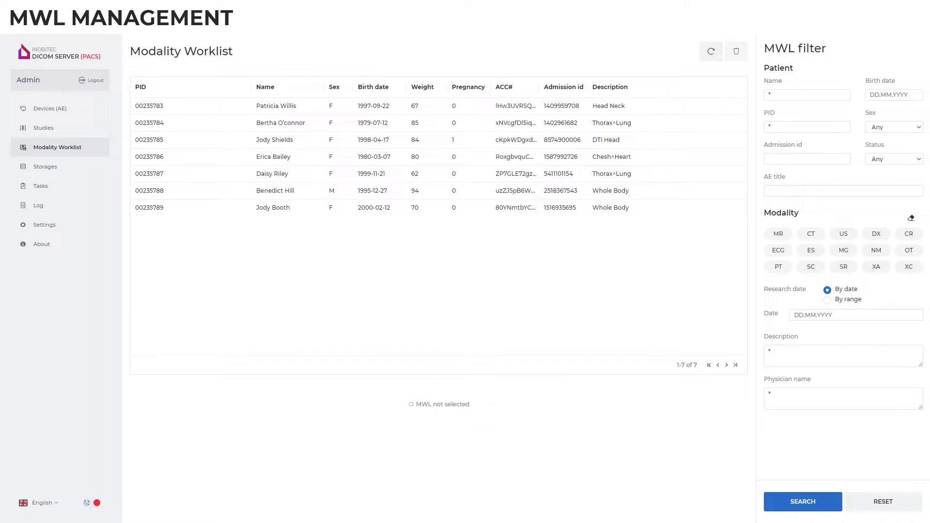
- Filter the worklist by a patient's first name and show the first entry's MR DTI Head procedure
click(806, 95)
text(Jody)
key(Return)
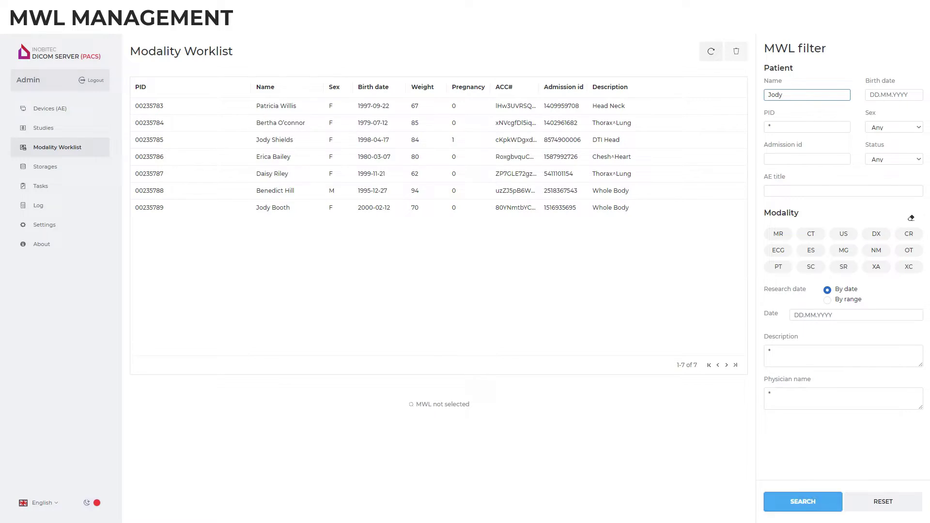
click(436, 105)
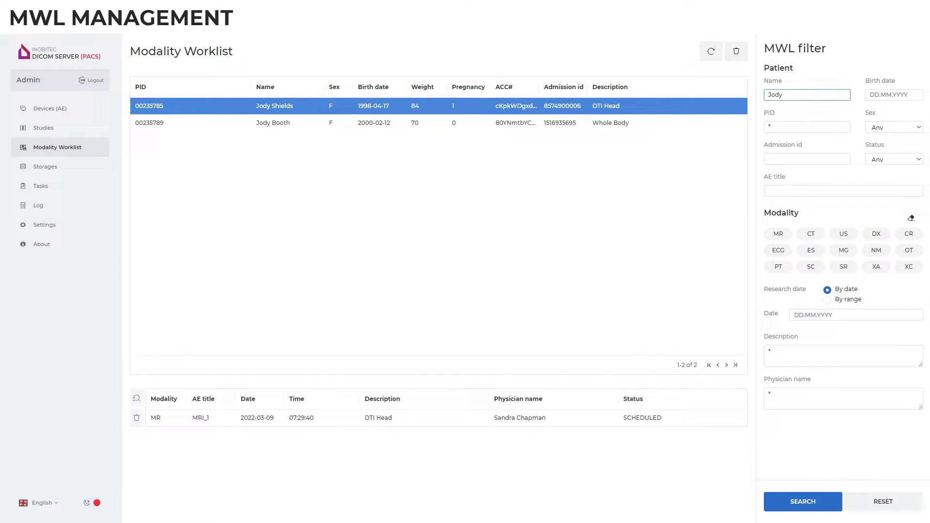
- Create a new enabled storage location with path C:/NEW_STORAGE
click(45, 166)
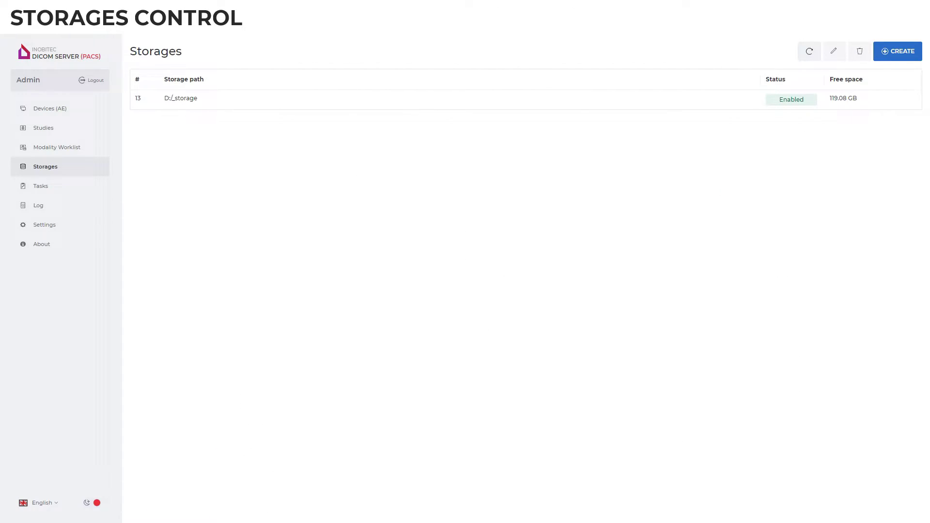
click(897, 57)
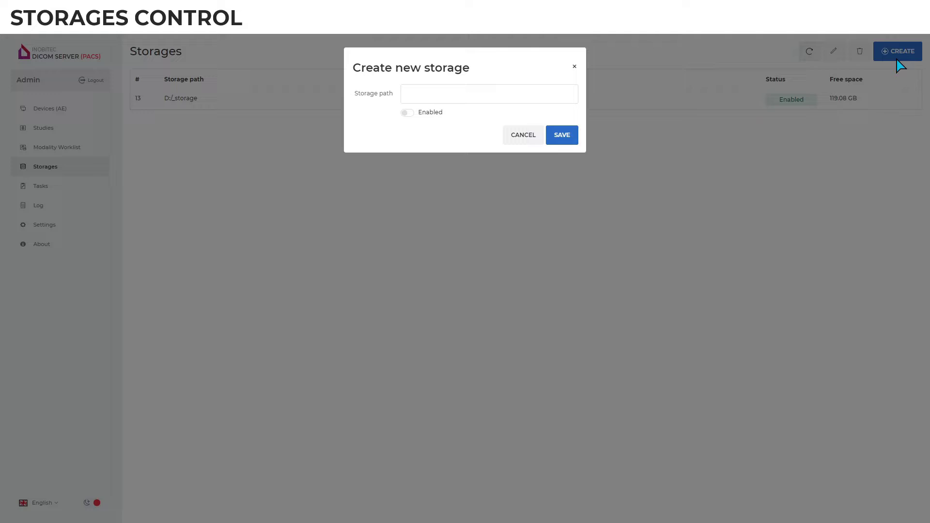
text(C:/NEW_STORAGE)
key(Tab)
key(space)
key(Return)
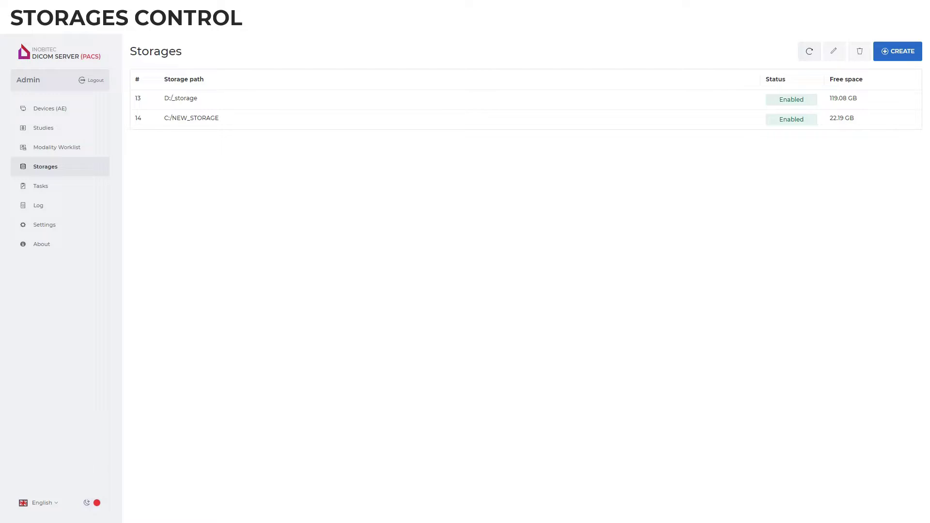
- Create a forwarding task covering Saturday 20:00–24:00
click(40, 186)
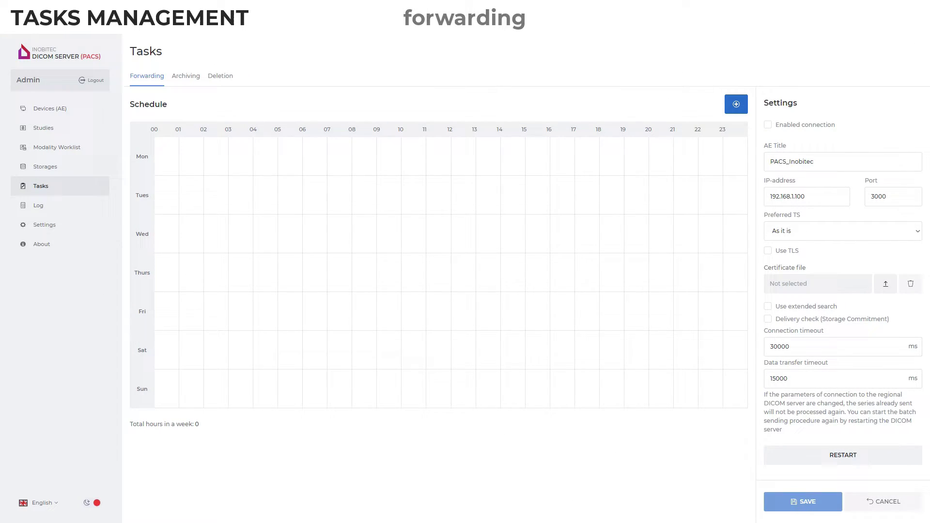
drag(656, 354, 738, 353)
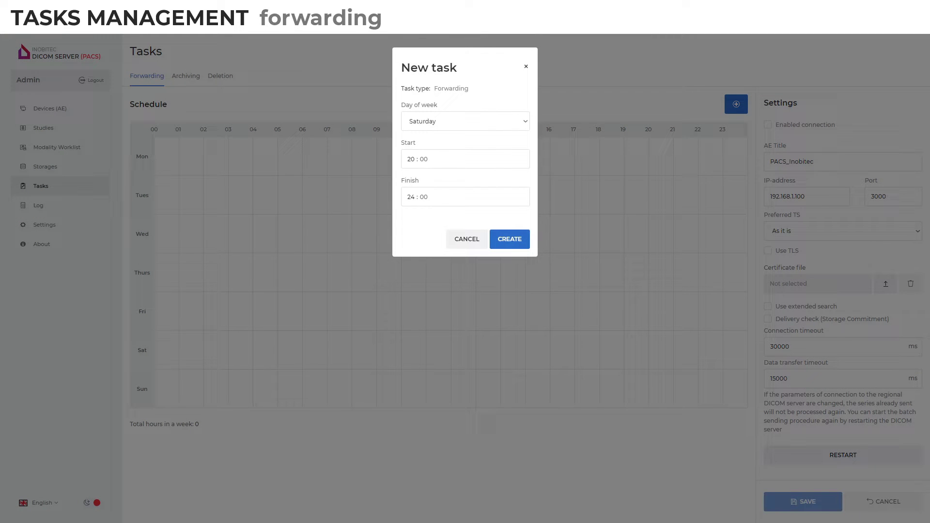
key(Return)
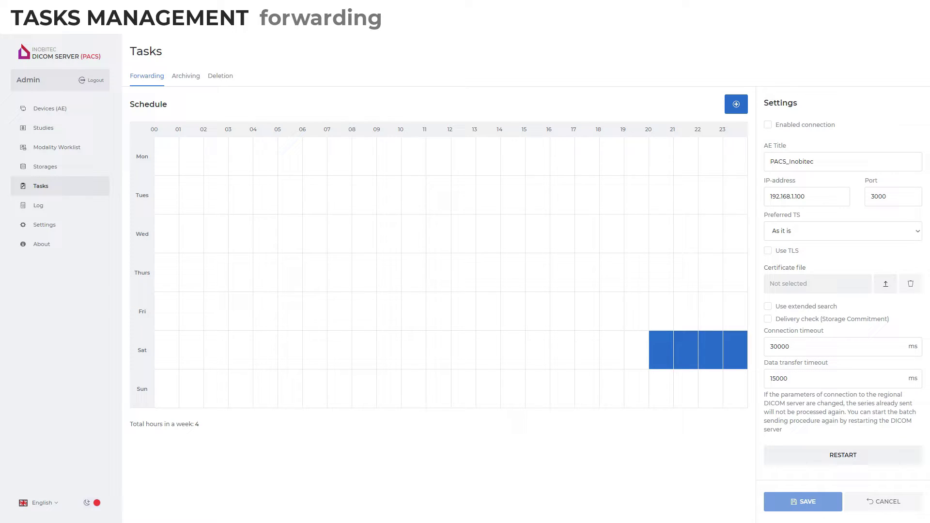
- Keep Preferred TS 'As it is' and enable extended search instead of delivery check
click(918, 232)
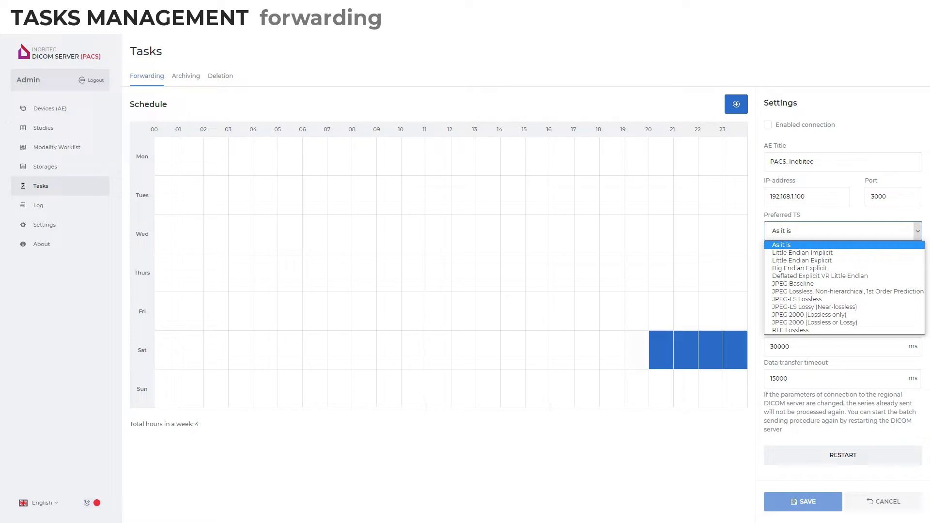
key(Escape)
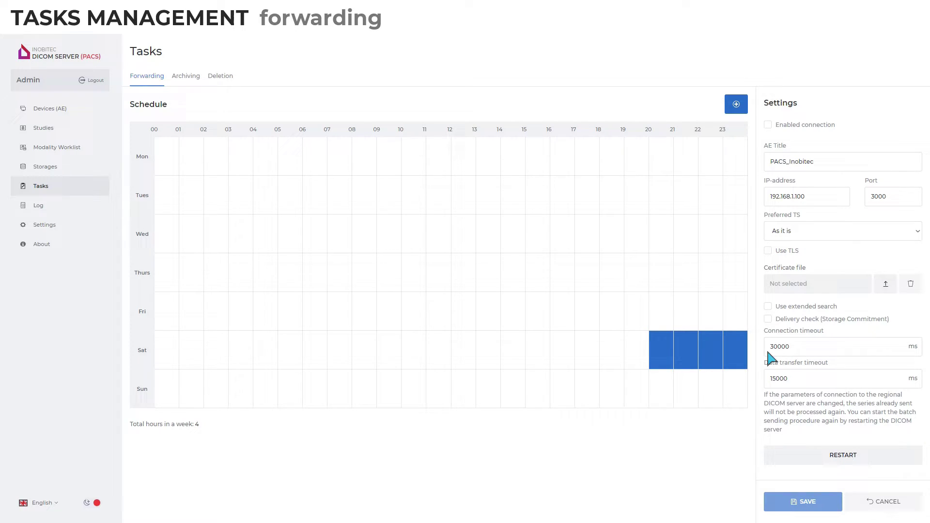
click(768, 320)
click(768, 307)
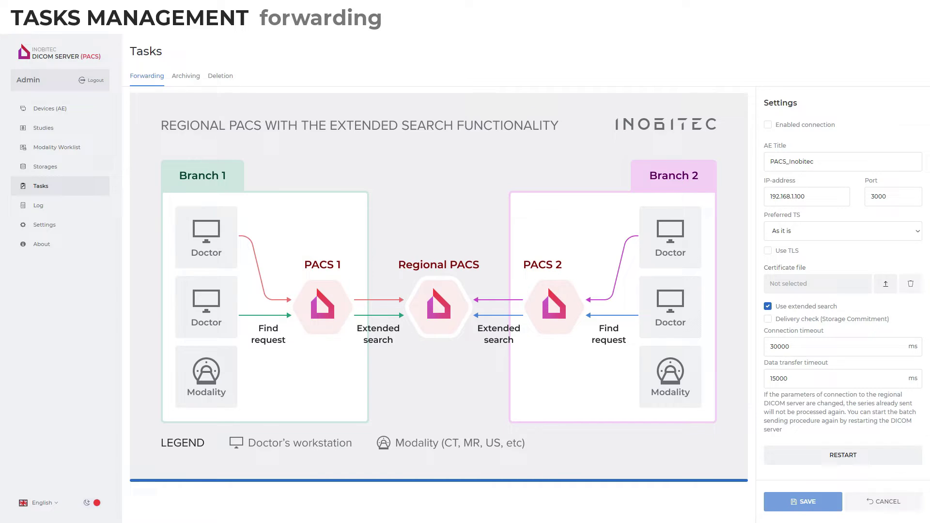
- Review the archiving compression levels, then view the deletion task settings
click(185, 79)
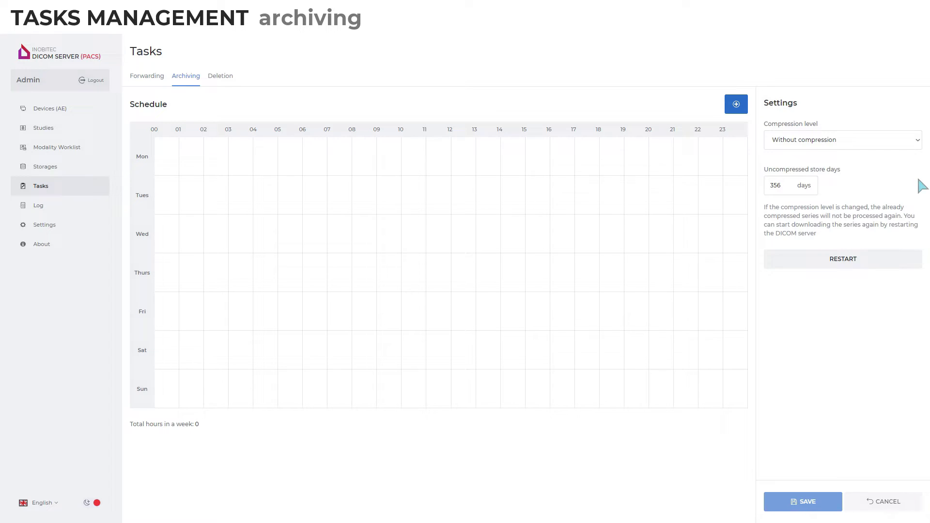
click(917, 140)
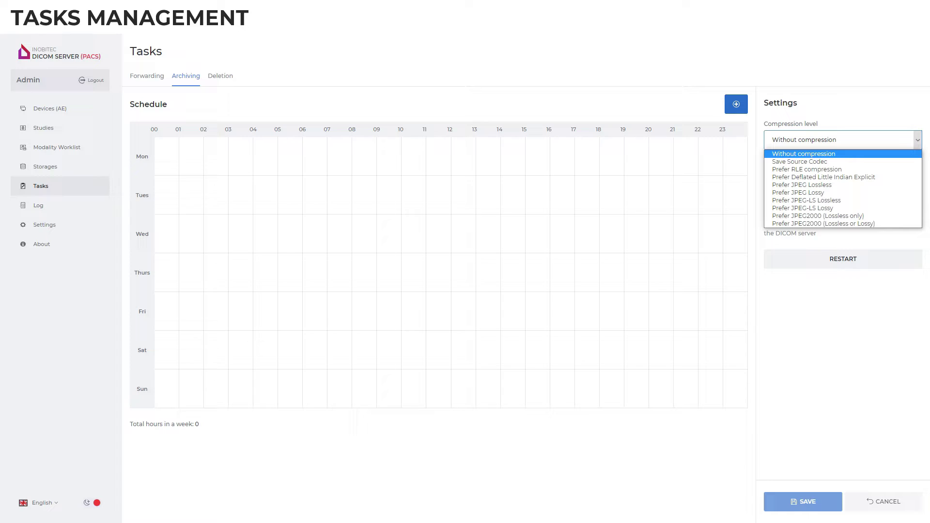
click(220, 76)
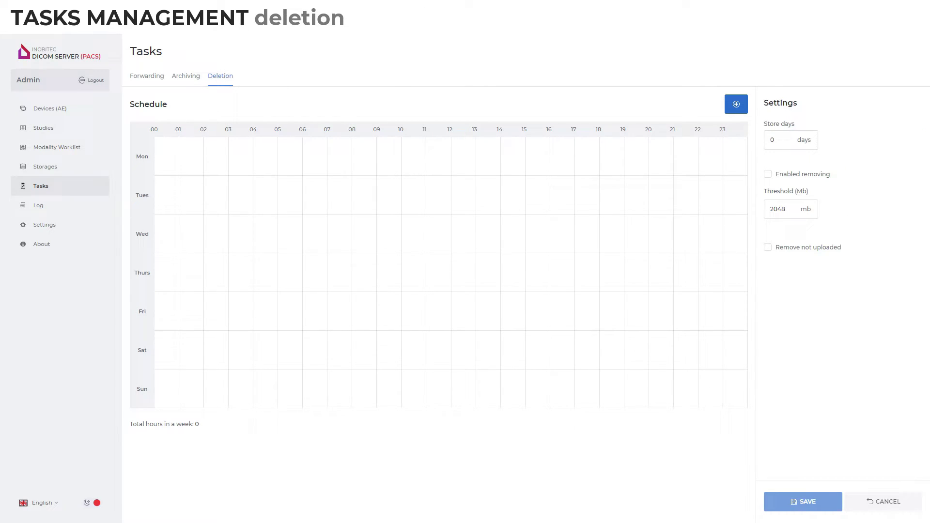
- Open the server activity log
click(39, 206)
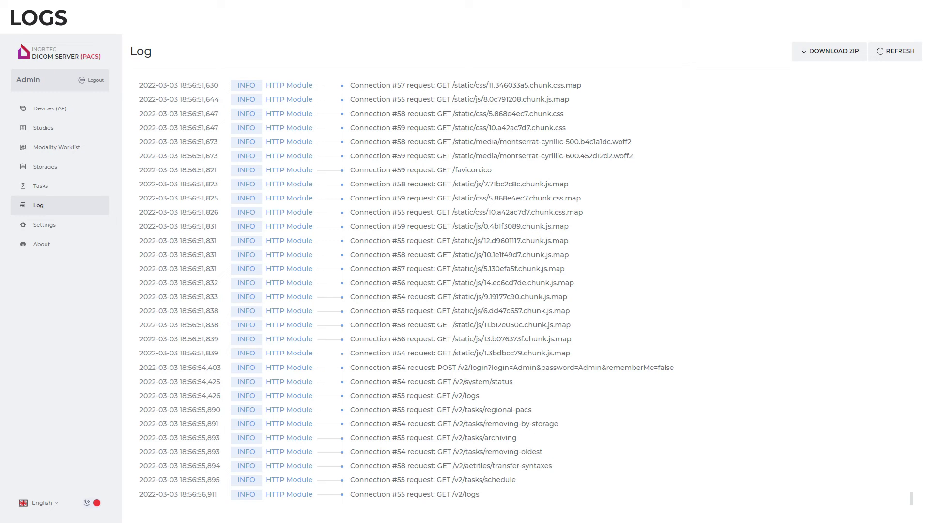
click(44, 225)
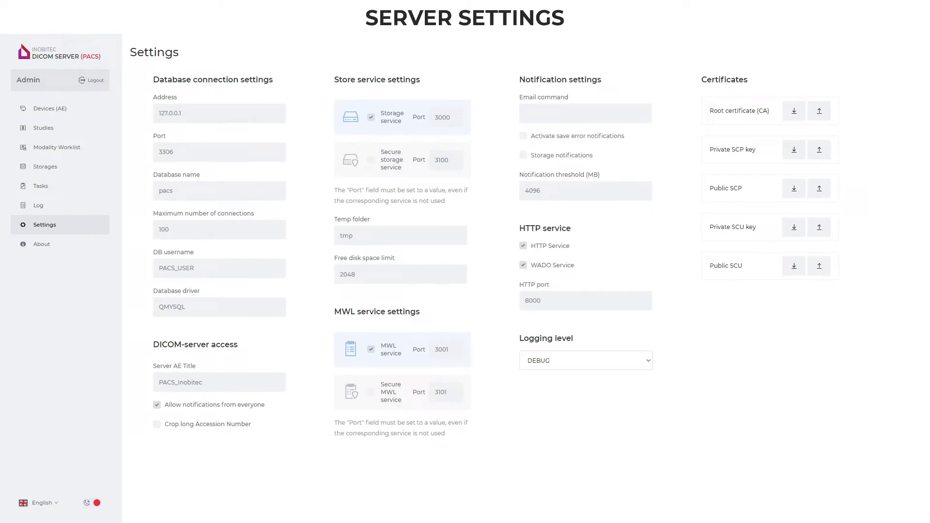